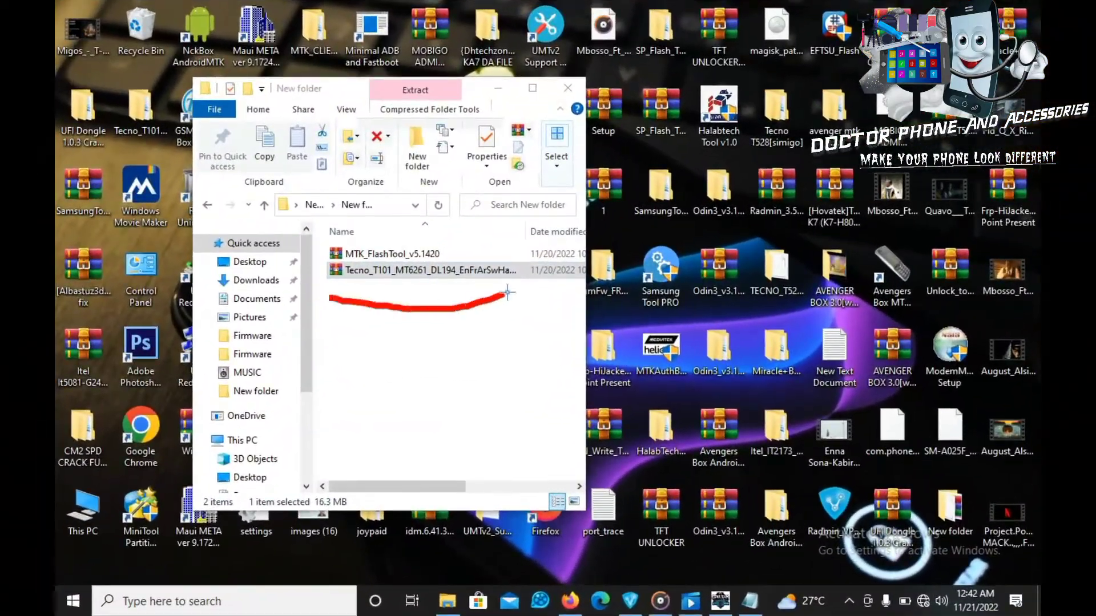
{"action": "mouse_move", "coordinate": [506, 292]}
{"action": "left_mouse_down"}
{"action": "mouse_move", "coordinate": [511, 245]}
{"action": "mouse_move", "coordinate": [385, 225]}
{"action": "mouse_move", "coordinate": [331, 234]}
{"action": "mouse_move", "coordinate": [322, 271]}
{"action": "mouse_move", "coordinate": [362, 302]}
{"action": "left_mouse_up"}
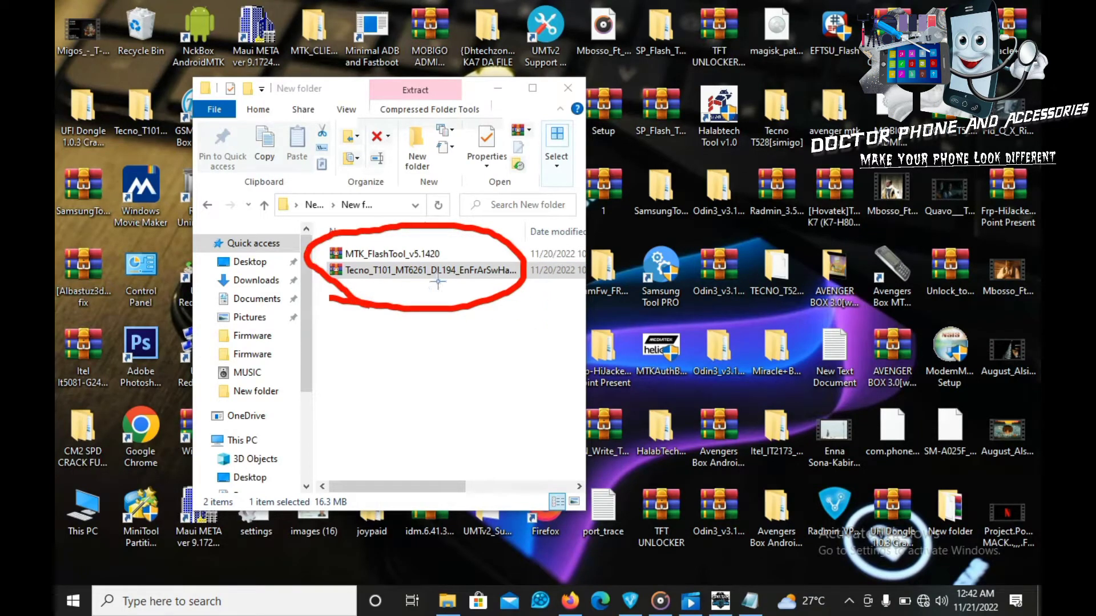
{"action": "key", "text": "Escape"}
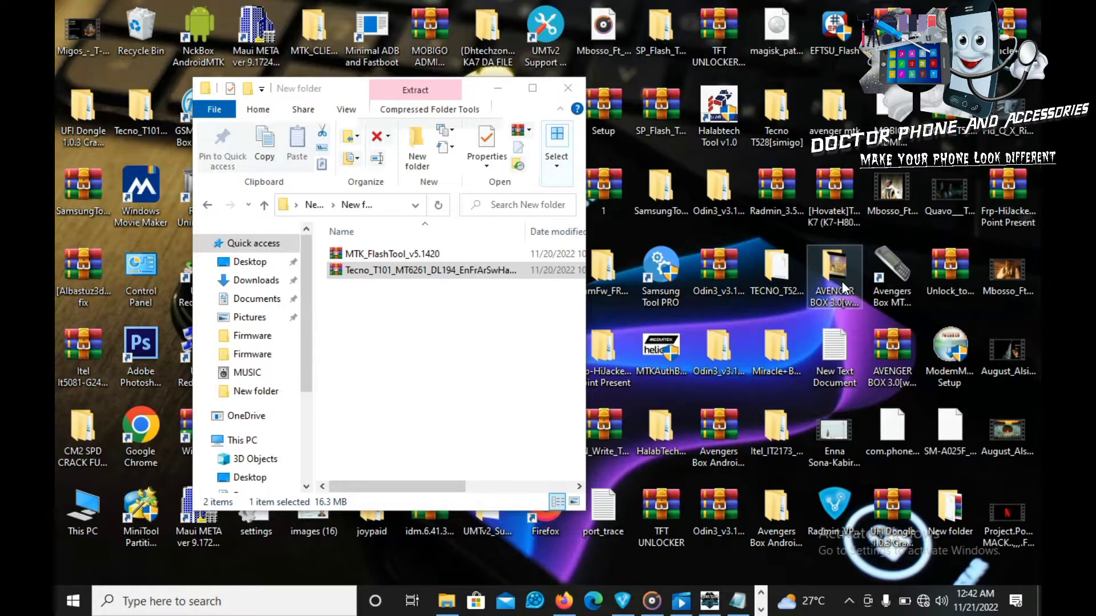
Extract the MTK_FlashTool_v5.1420 and Tecno_T101_MT6261_DL194_EnFrArSwHaPo_210320_FMTK archives, each into its own folder of the same name
{"action": "left_click", "coordinate": [394, 254]}
{"action": "right_click", "coordinate": [400, 254]}
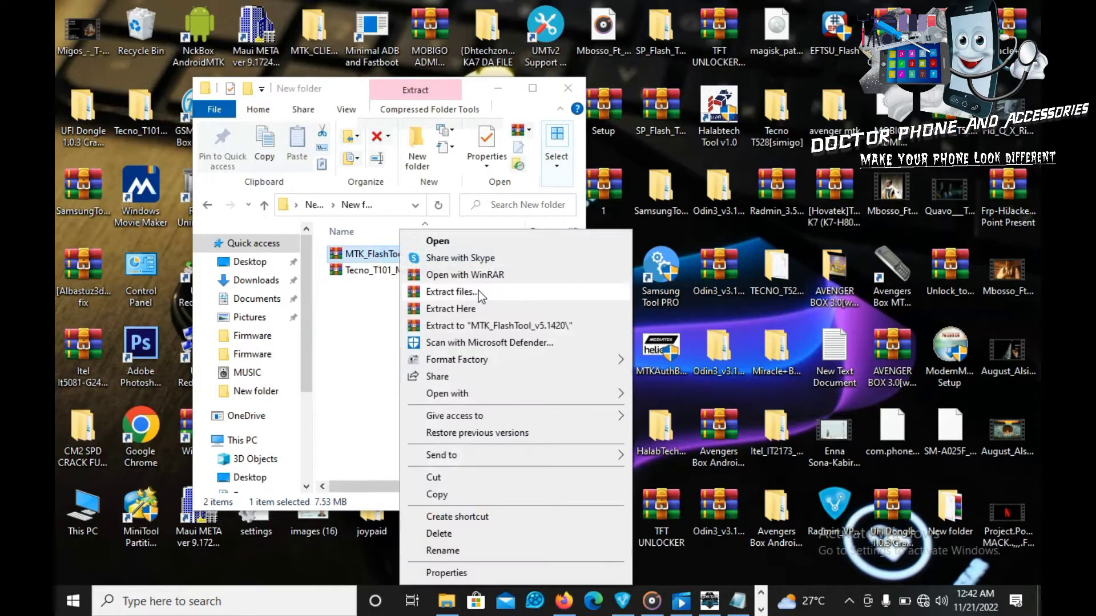
{"action": "left_click", "coordinate": [474, 329]}
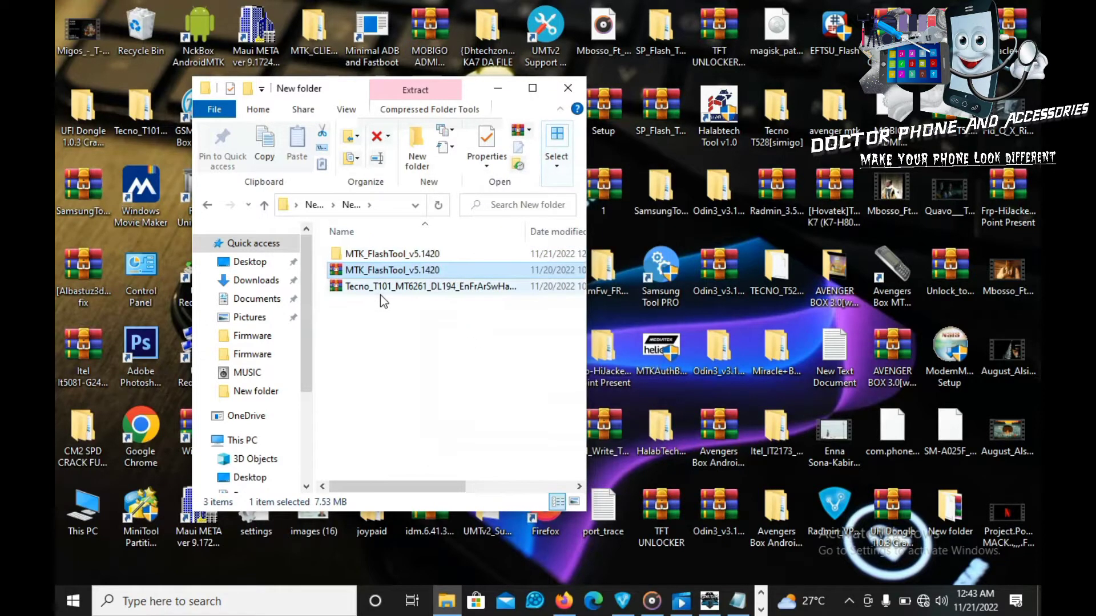
{"action": "left_click", "coordinate": [383, 294]}
{"action": "right_click", "coordinate": [398, 290]}
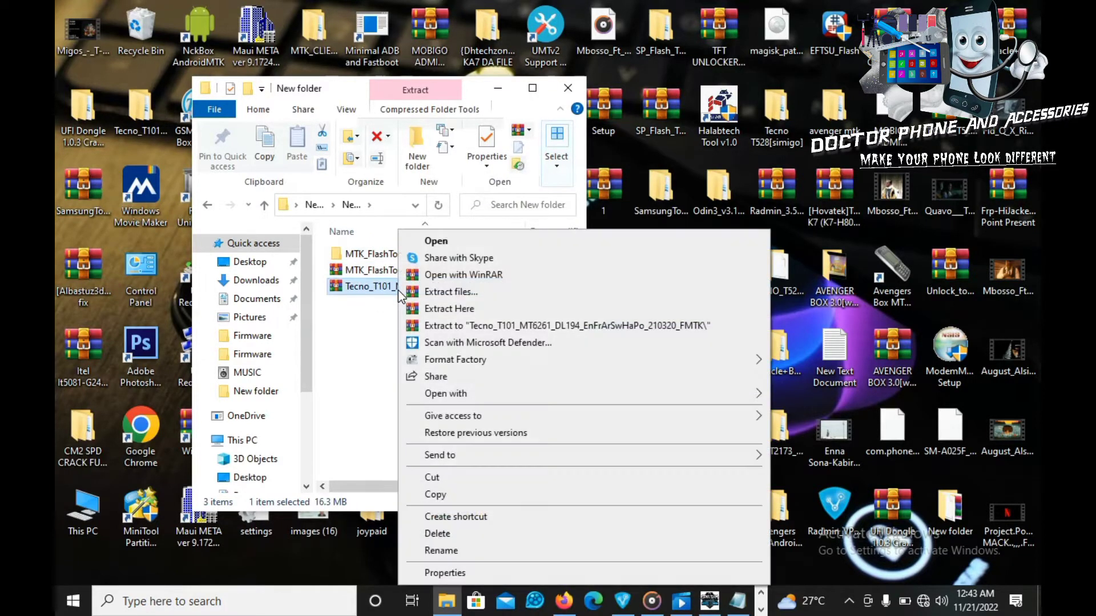
{"action": "left_click", "coordinate": [465, 326]}
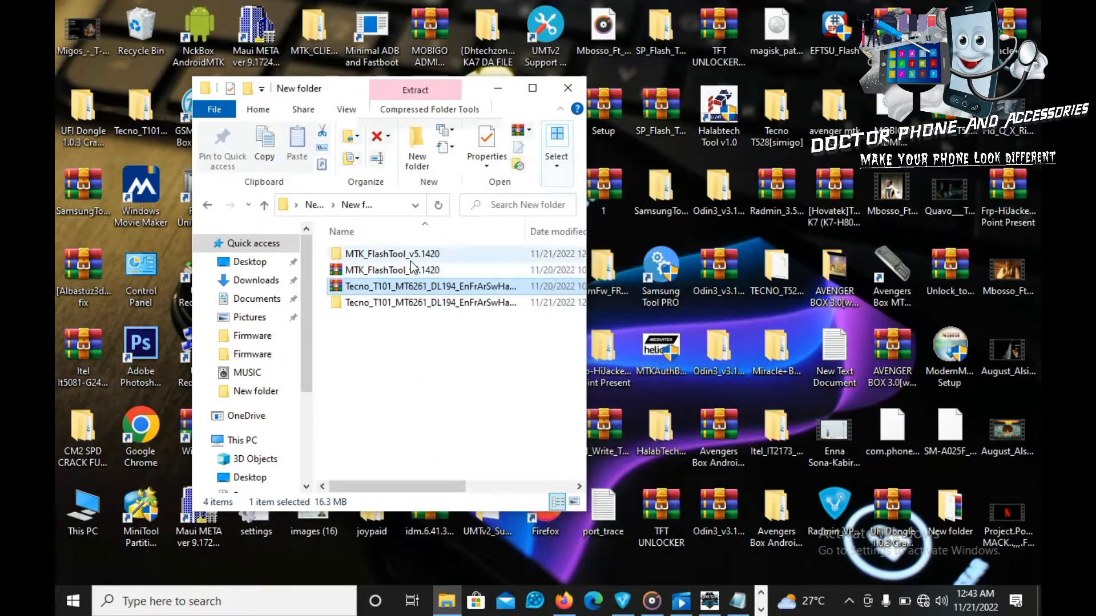
Run Flash_tool as administrator from the inner MTK_FlashTool_v5.1420 folder of the extracted files
{"action": "left_click", "coordinate": [398, 254]}
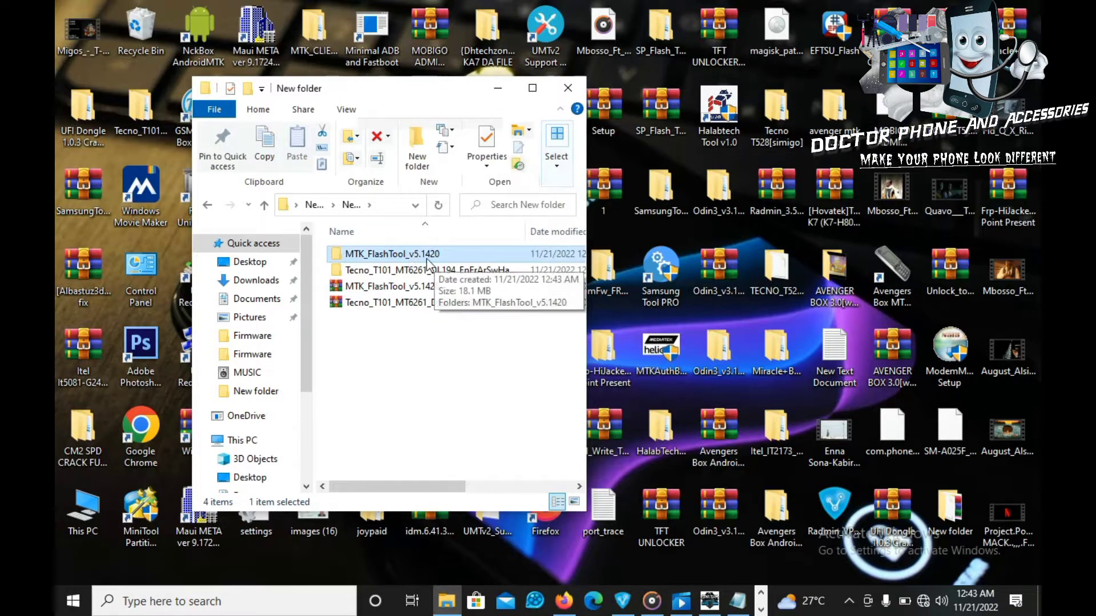
{"action": "double_click", "coordinate": [428, 255]}
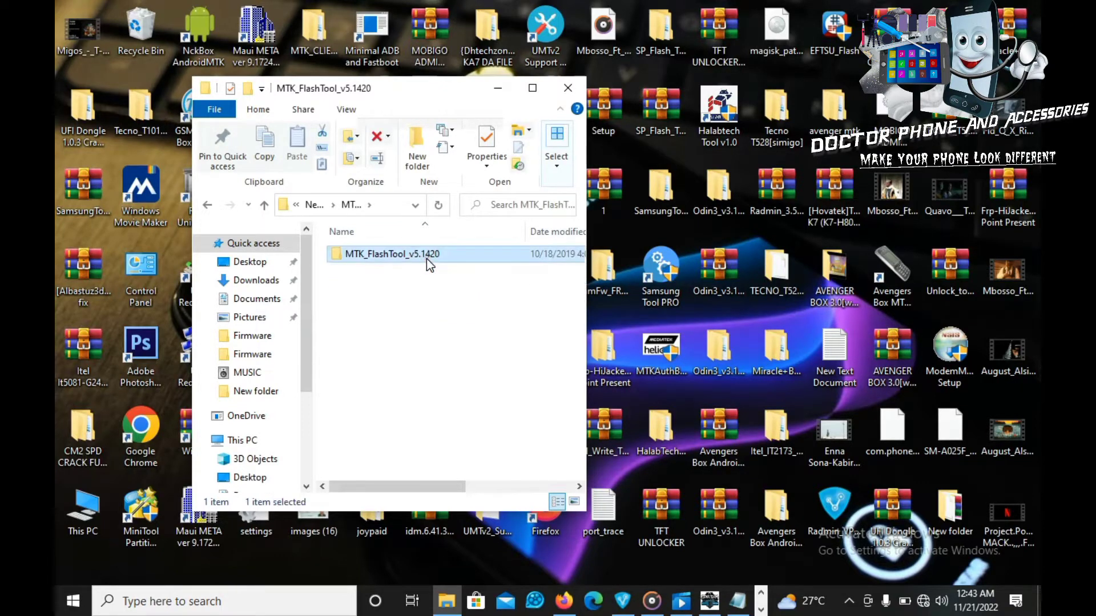
{"action": "double_click", "coordinate": [428, 255]}
{"action": "scroll", "coordinate": [426, 259], "scroll_direction": "down", "scroll_amount": 5}
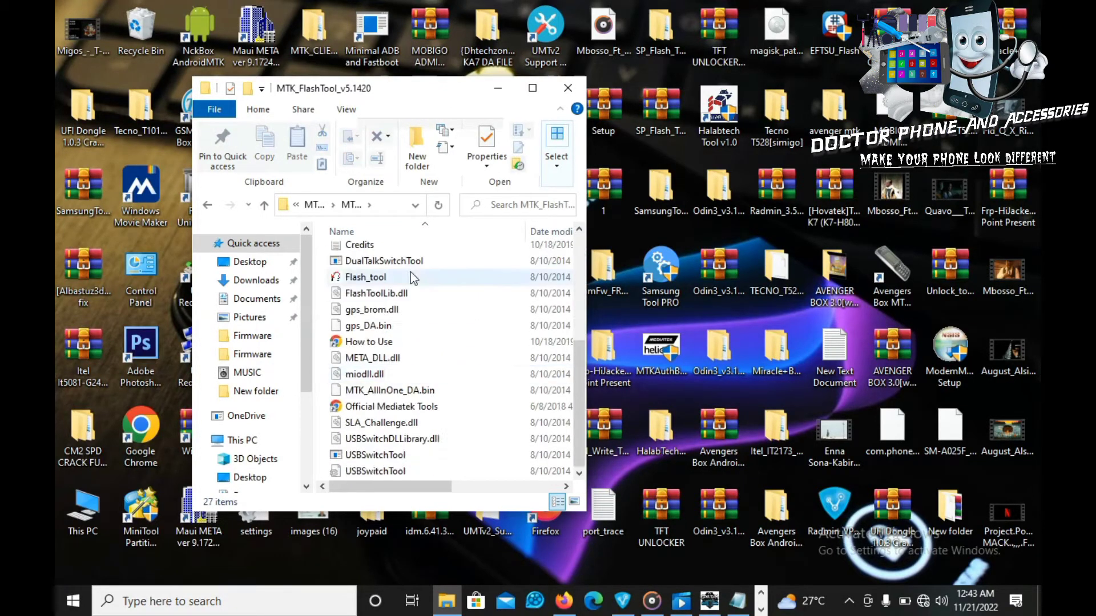
{"action": "left_click", "coordinate": [403, 277]}
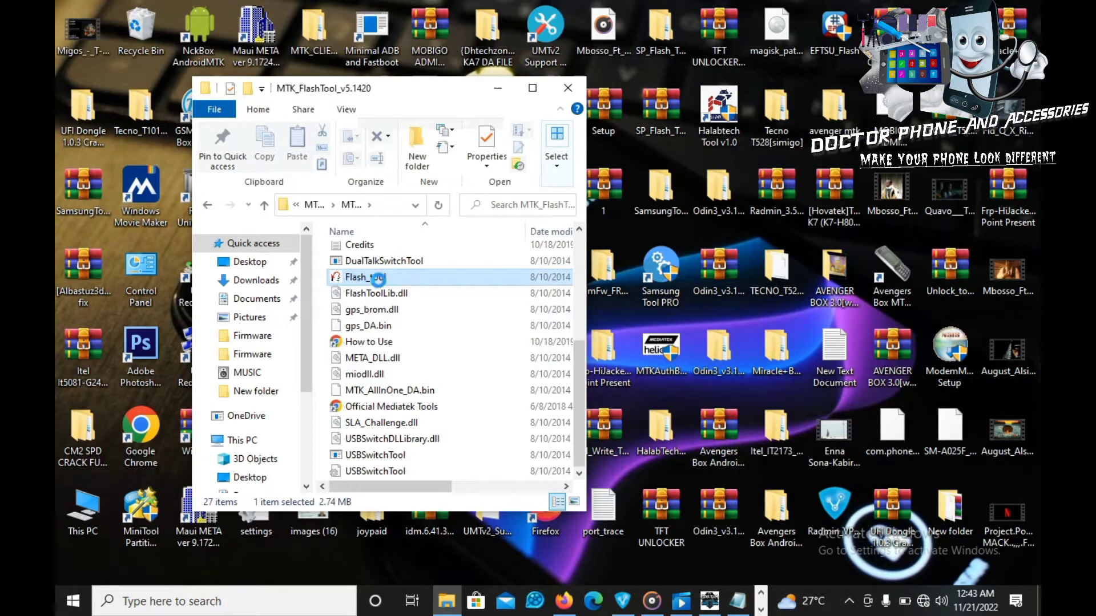
{"action": "right_click", "coordinate": [386, 279]}
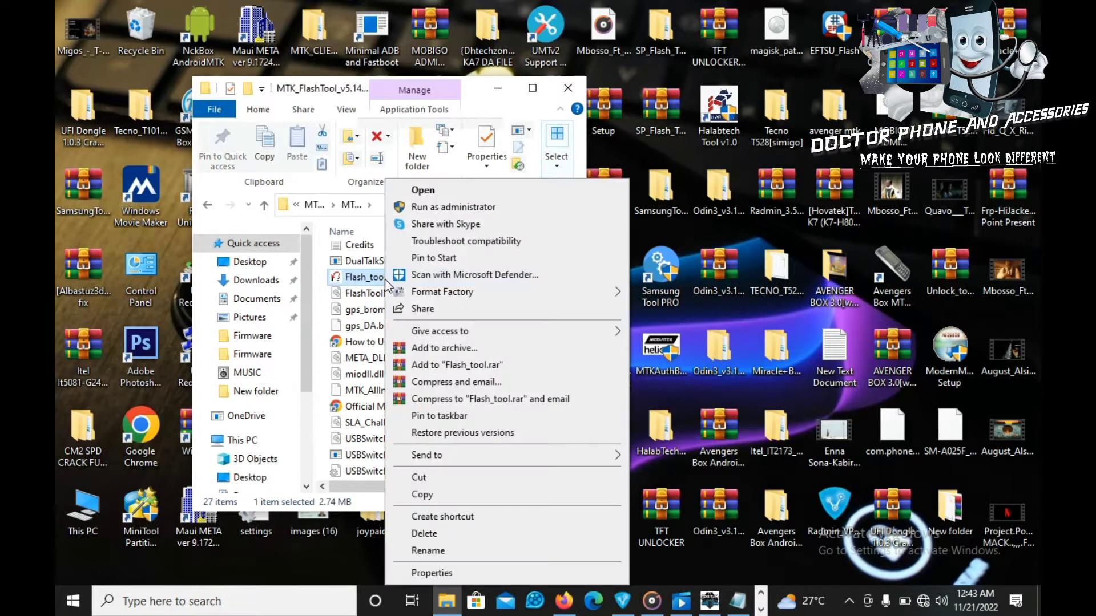
{"action": "left_click", "coordinate": [460, 207]}
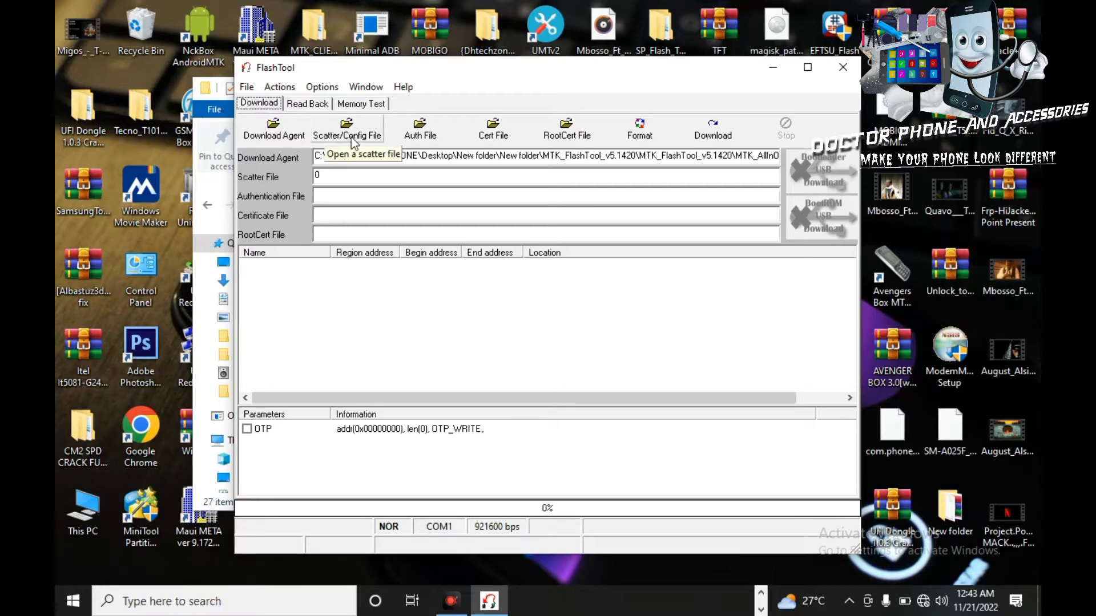
{"action": "left_click_drag", "start_coordinate": [548, 72], "coordinate": [442, 48]}
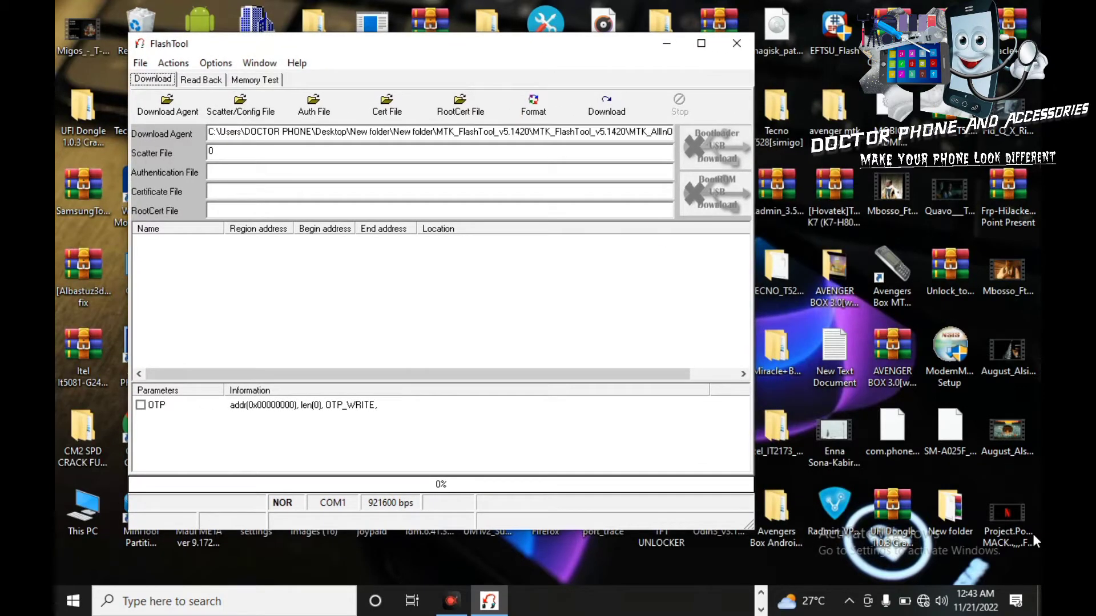
{"action": "left_click", "coordinate": [946, 542]}
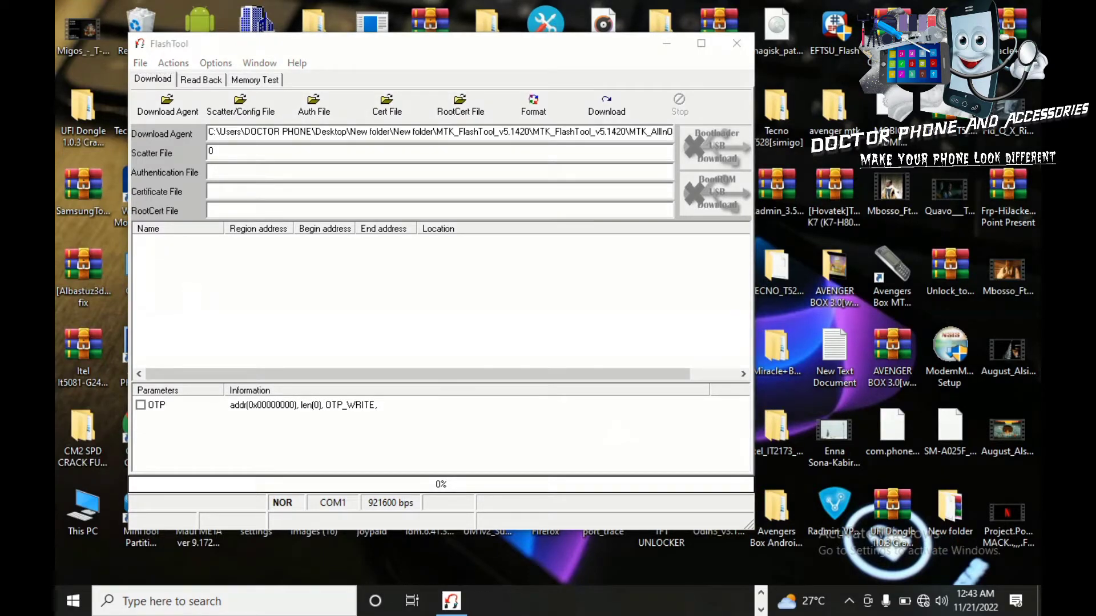
{"action": "mouse_move", "coordinate": [207, 91]}
{"action": "left_mouse_down"}
{"action": "mouse_move", "coordinate": [194, 118]}
{"action": "mouse_move", "coordinate": [278, 134]}
{"action": "mouse_move", "coordinate": [251, 87]}
{"action": "mouse_move", "coordinate": [214, 85]}
{"action": "mouse_move", "coordinate": [195, 102]}
{"action": "left_mouse_up"}
Load SAGETEL61D_DL194_BB.cfg from the Firmware folder of the Tecno T101 firmware as the scatter/config file
{"action": "left_click", "coordinate": [252, 106]}
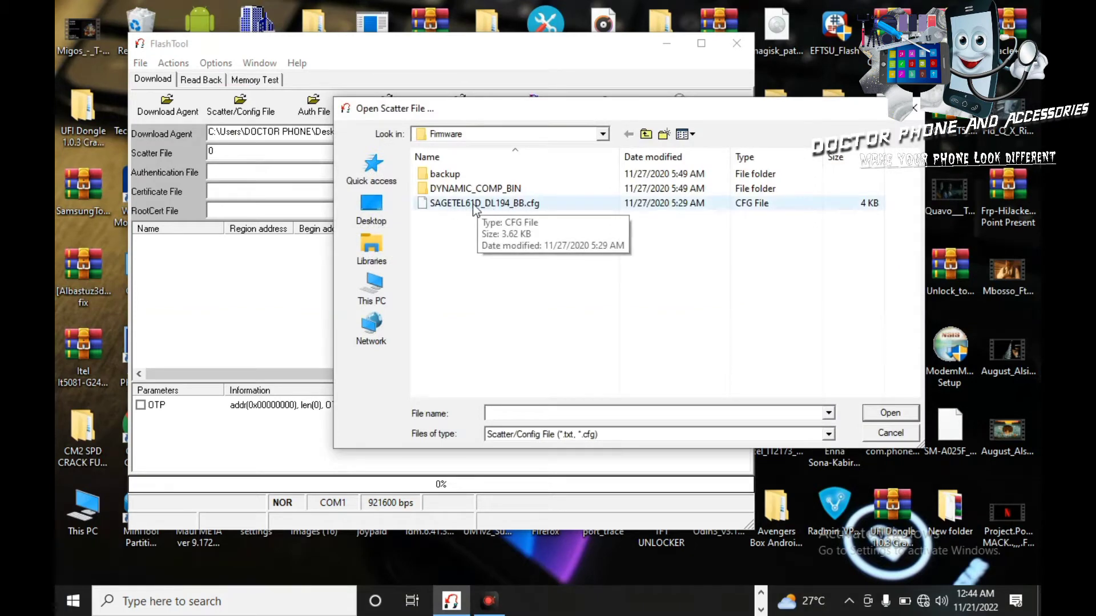
{"action": "left_click", "coordinate": [650, 137]}
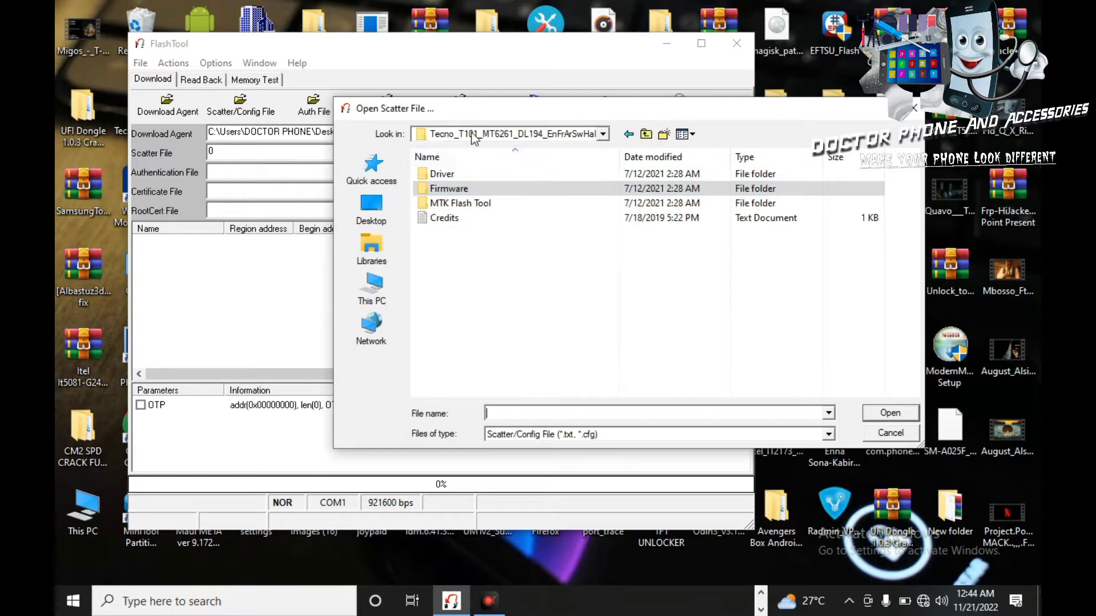
{"action": "left_click", "coordinate": [437, 137]}
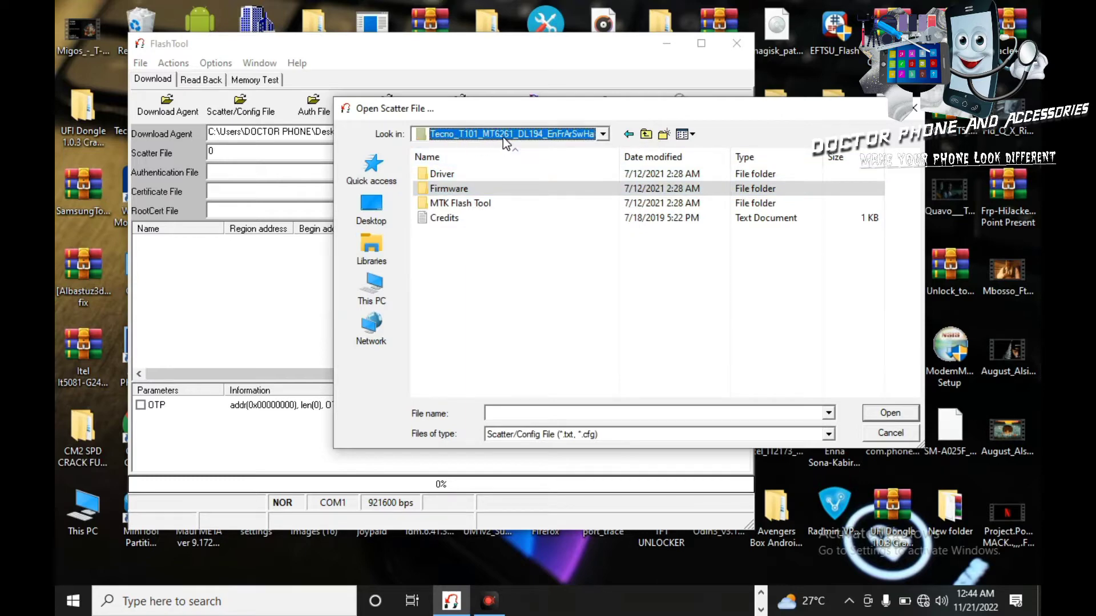
{"action": "left_click", "coordinate": [468, 136]}
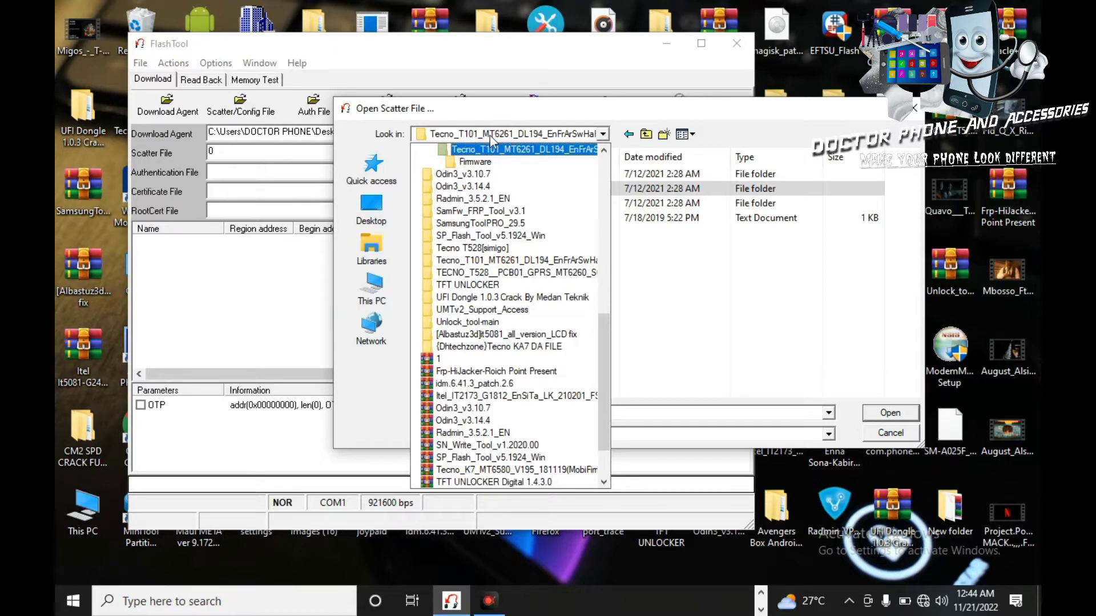
{"action": "left_click", "coordinate": [494, 147]}
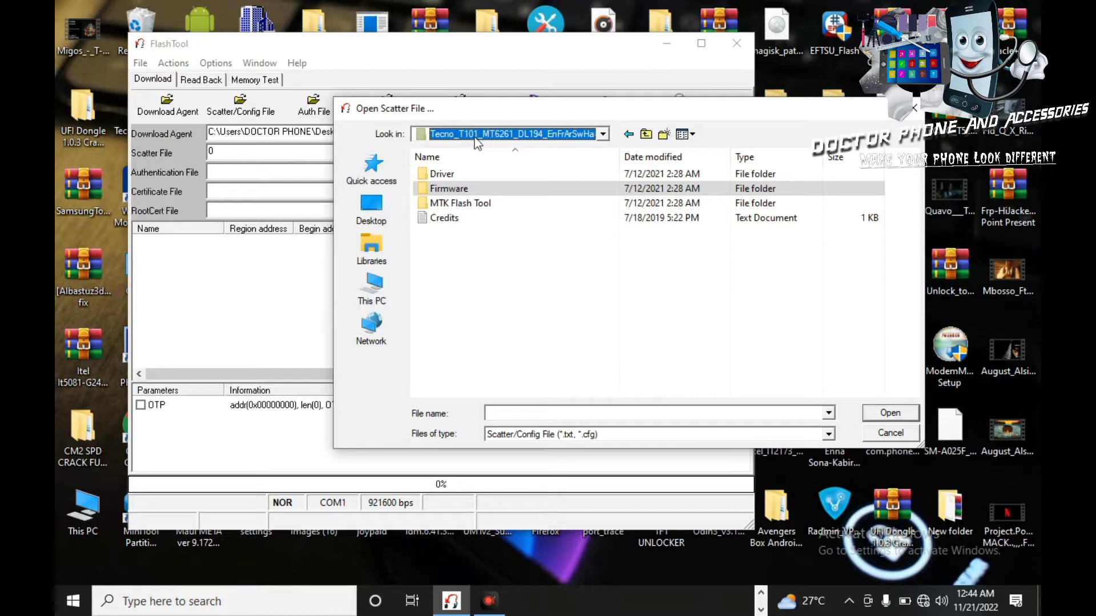
{"action": "left_click", "coordinate": [456, 189]}
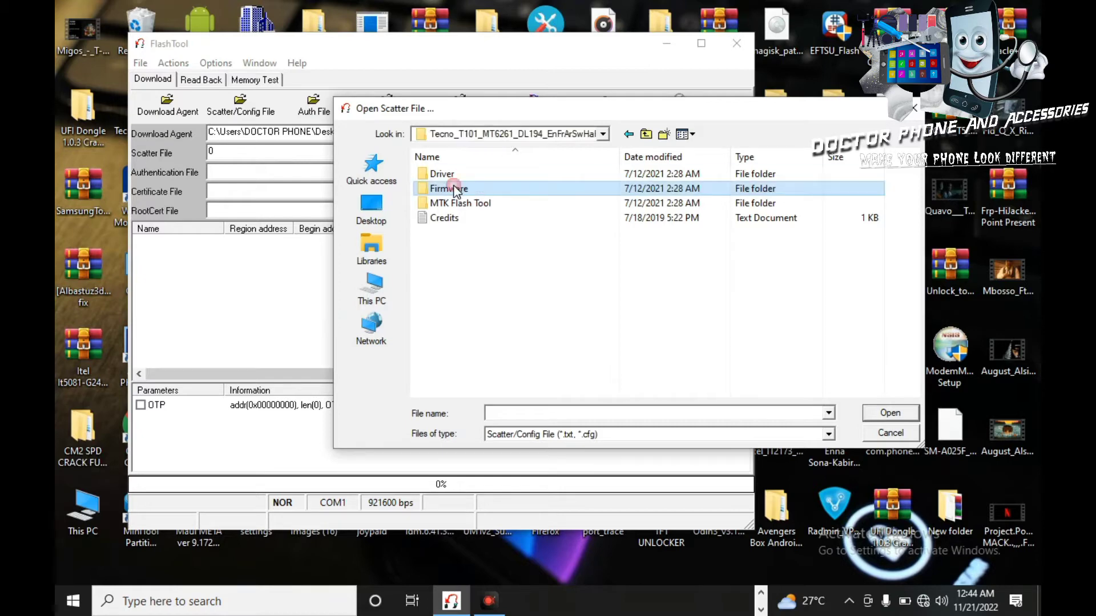
{"action": "double_click", "coordinate": [472, 191]}
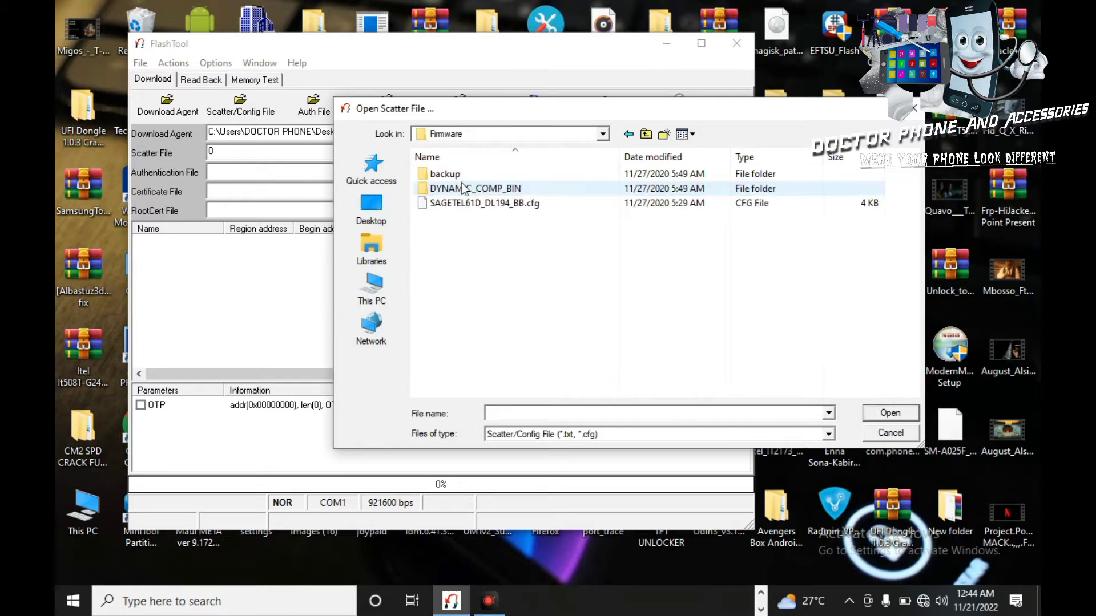
{"action": "left_click", "coordinate": [452, 203]}
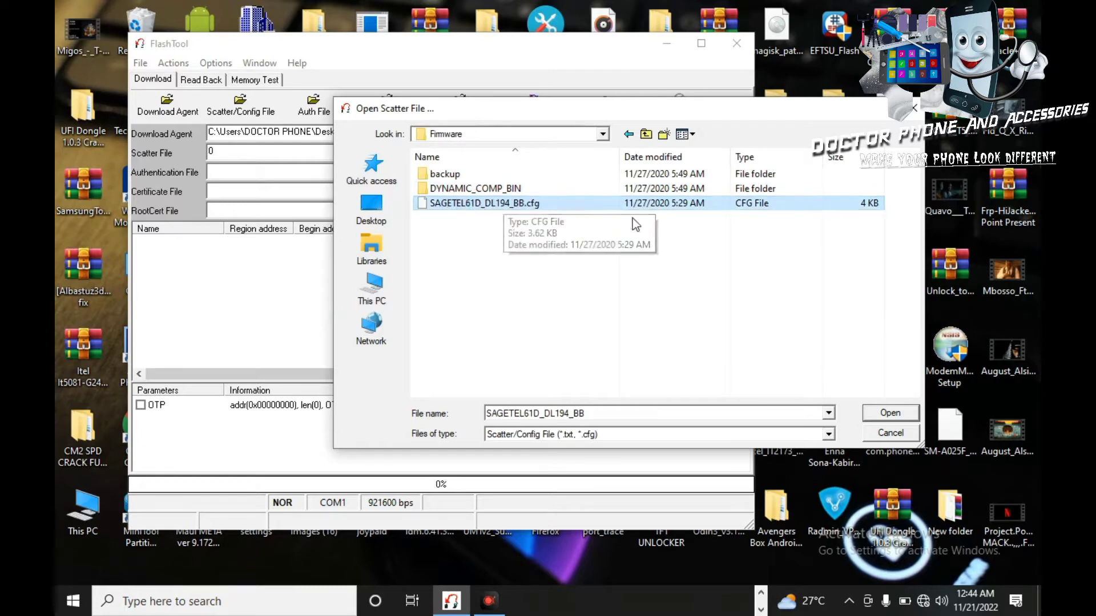
{"action": "left_click", "coordinate": [876, 417]}
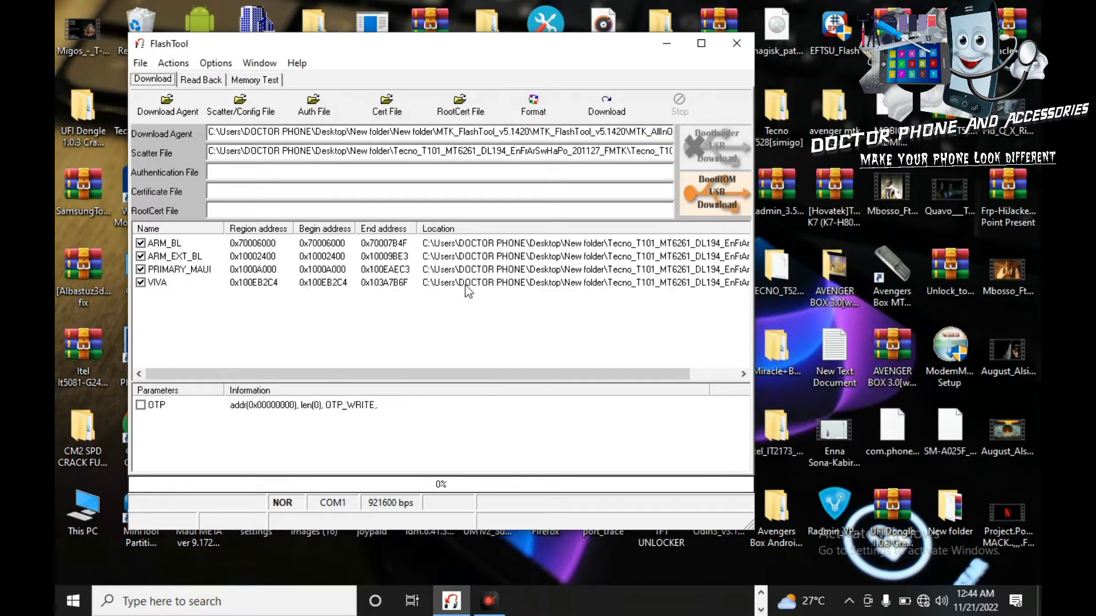
{"action": "left_click_drag", "start_coordinate": [362, 50], "coordinate": [454, 42]}
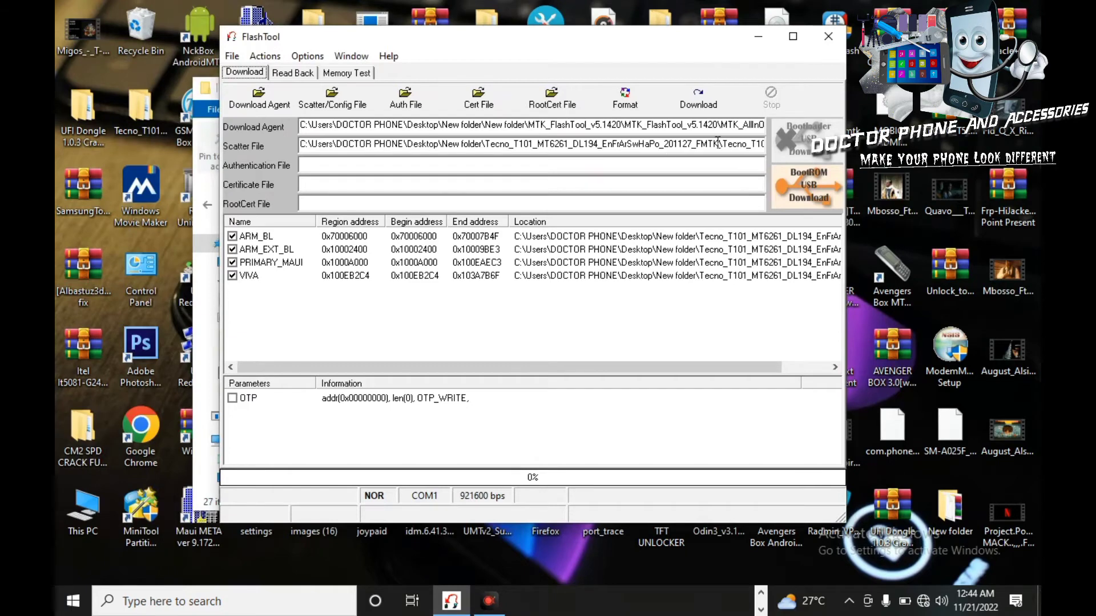
{"action": "left_click", "coordinate": [1015, 551]}
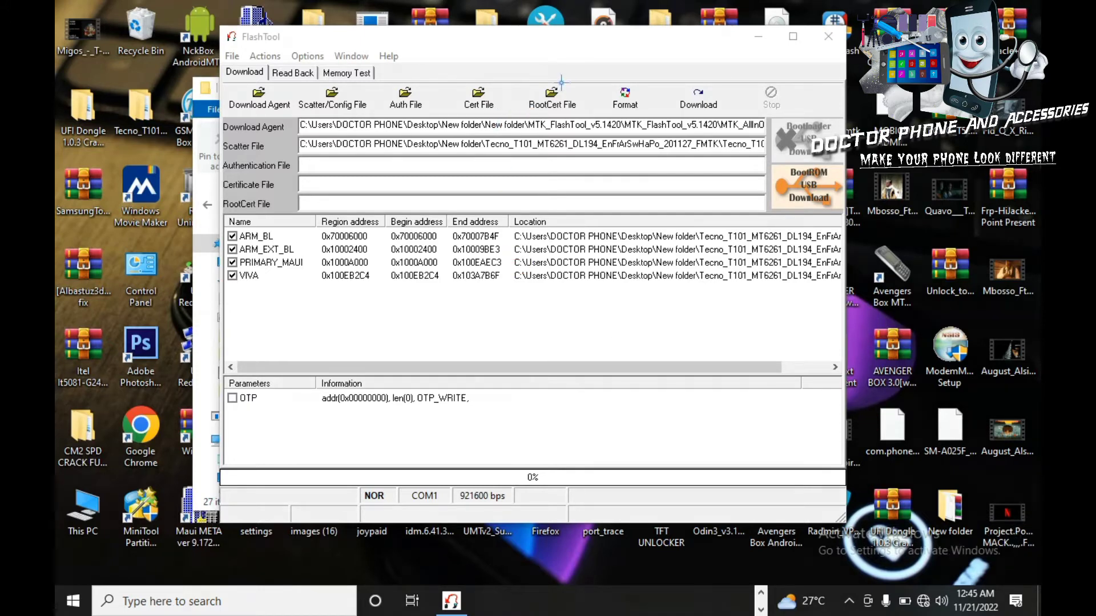
{"action": "mouse_move", "coordinate": [616, 69]}
{"action": "left_mouse_down"}
{"action": "mouse_move", "coordinate": [596, 100]}
{"action": "mouse_move", "coordinate": [662, 122]}
{"action": "mouse_move", "coordinate": [622, 66]}
{"action": "mouse_move", "coordinate": [599, 71]}
{"action": "left_mouse_up"}
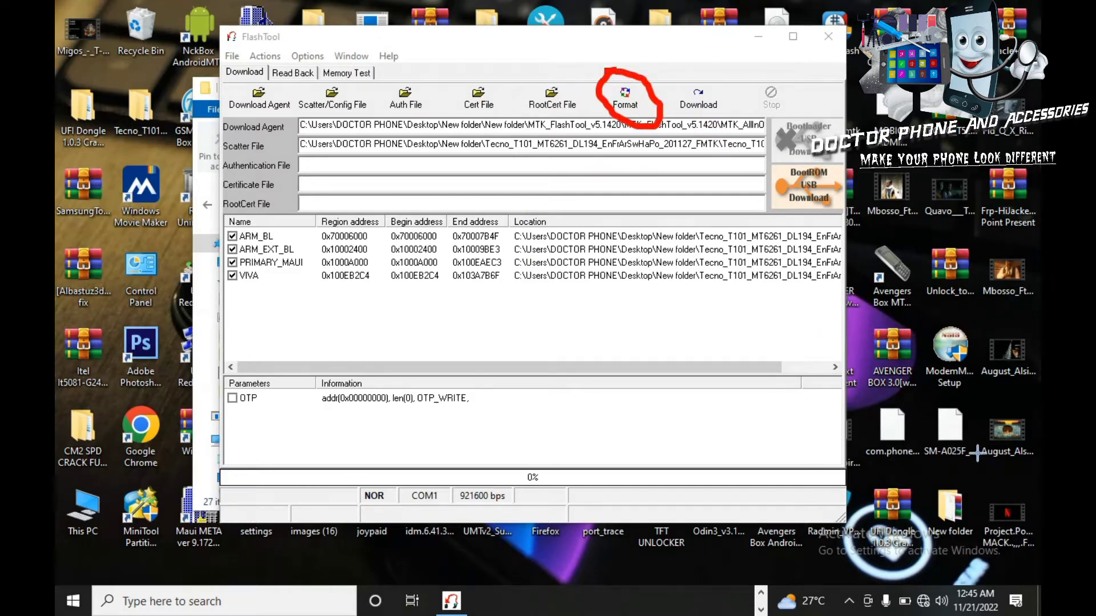
{"action": "left_click", "coordinate": [1015, 156]}
Try to format the phone with the Reset to Factory Default option
{"action": "left_click", "coordinate": [601, 97]}
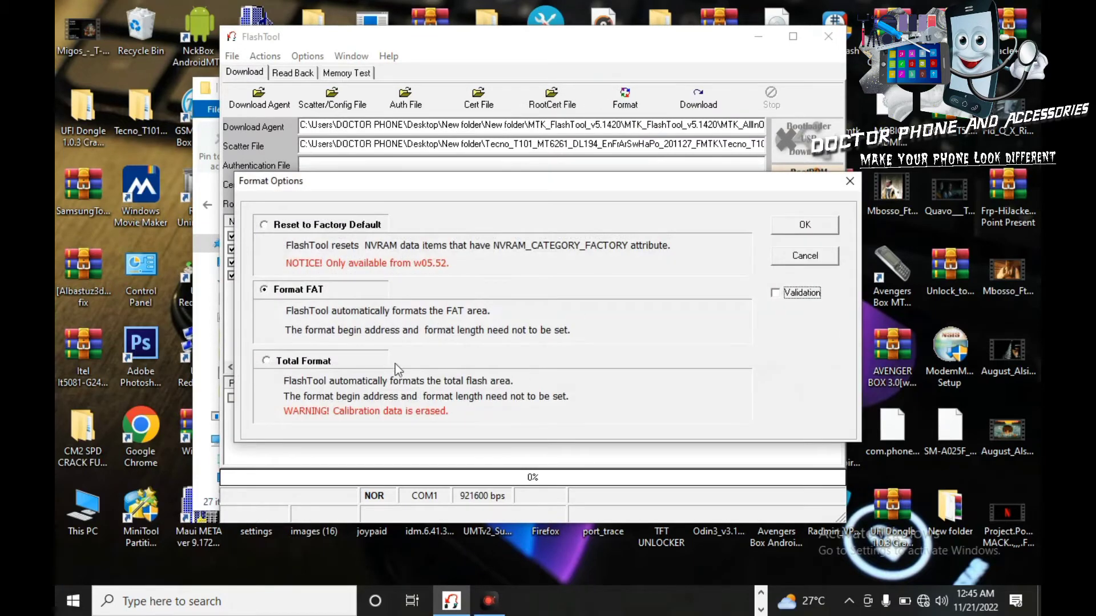
{"action": "left_click", "coordinate": [265, 225]}
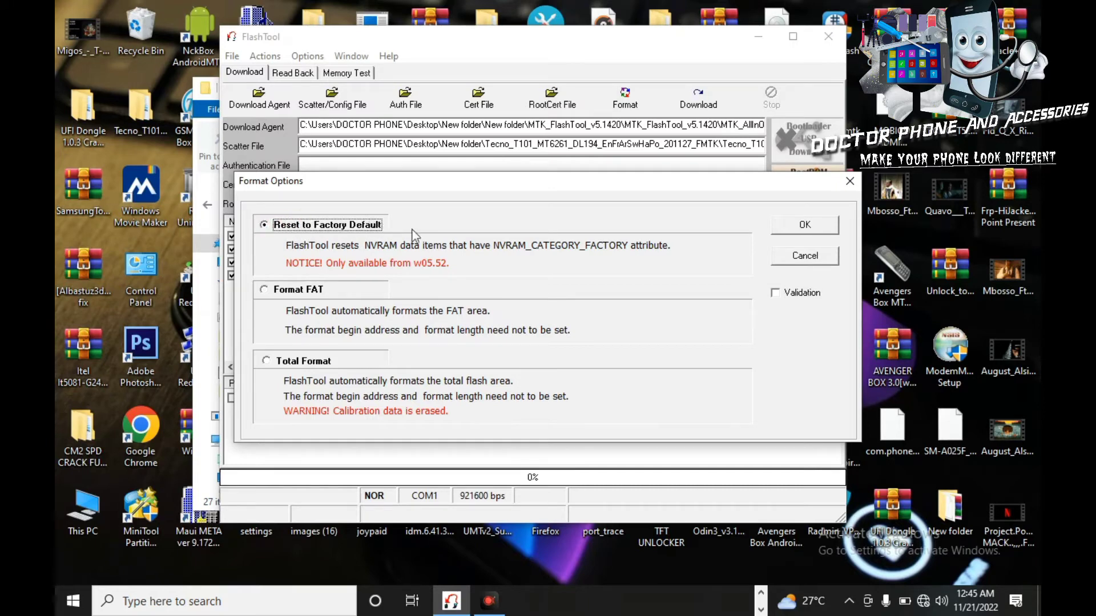
{"action": "left_click", "coordinate": [805, 225]}
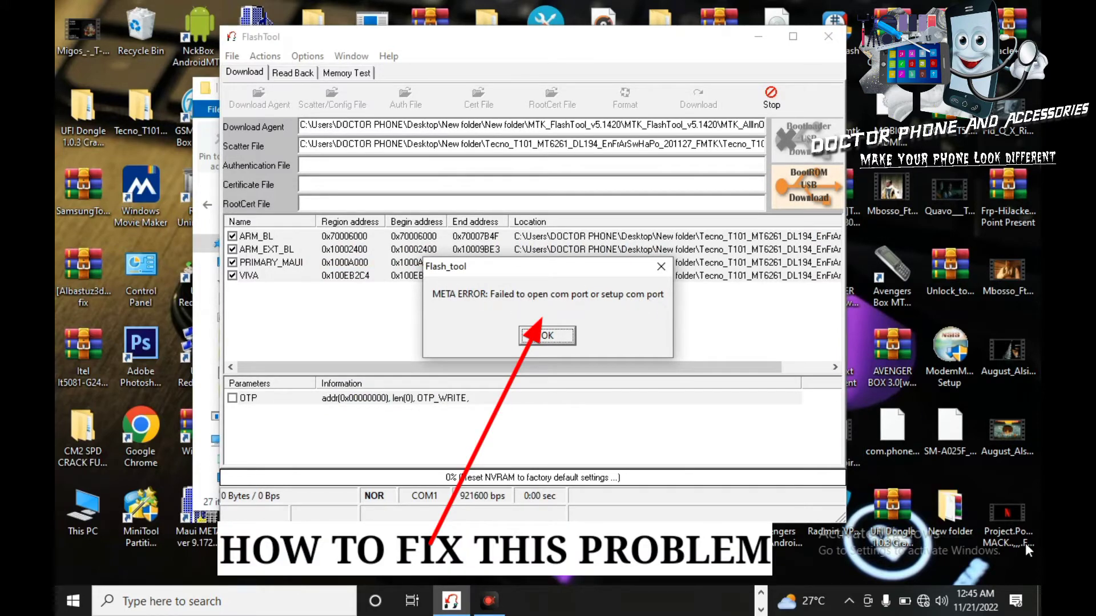
{"action": "left_click", "coordinate": [939, 526]}
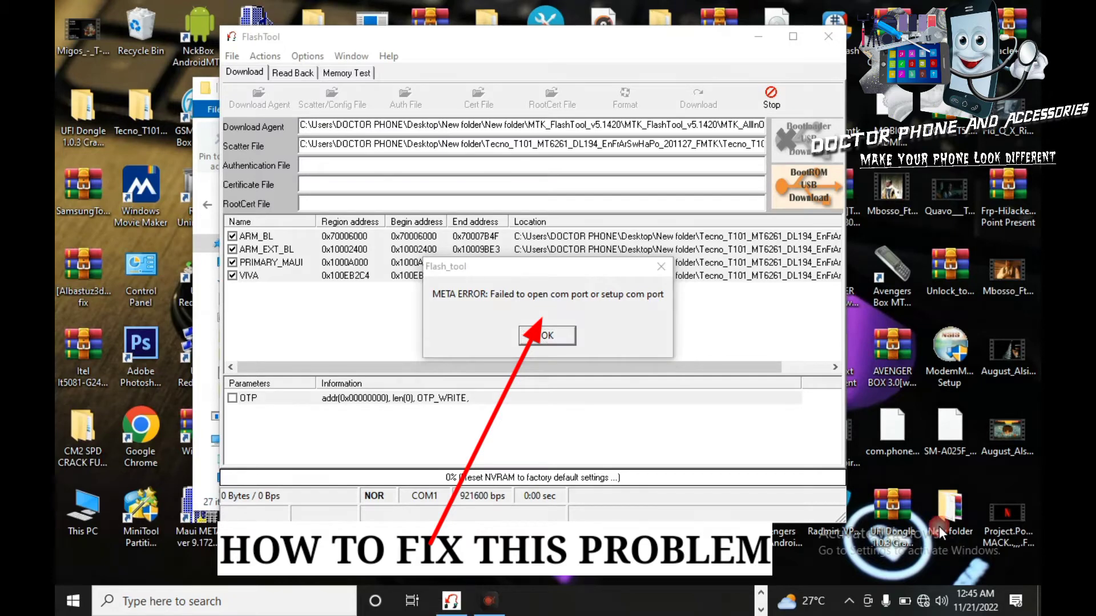
{"action": "mouse_move", "coordinate": [433, 309]}
{"action": "left_mouse_down"}
{"action": "mouse_move", "coordinate": [644, 330]}
{"action": "mouse_move", "coordinate": [659, 279]}
{"action": "mouse_move", "coordinate": [450, 268]}
{"action": "mouse_move", "coordinate": [457, 312]}
{"action": "left_mouse_up"}
{"action": "left_click", "coordinate": [544, 335]}
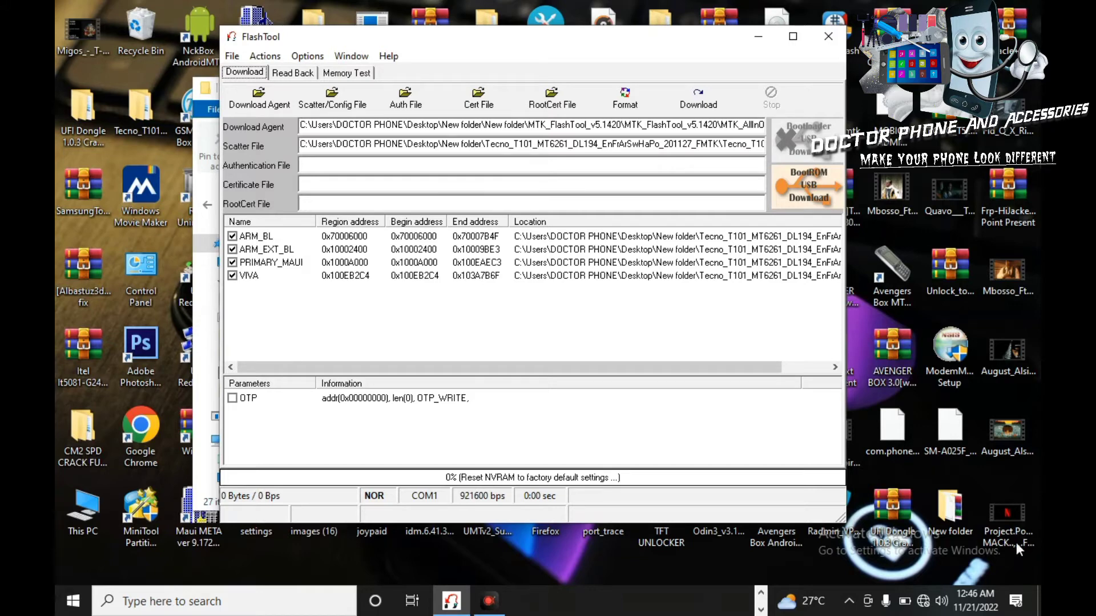
{"action": "left_click", "coordinate": [943, 546]}
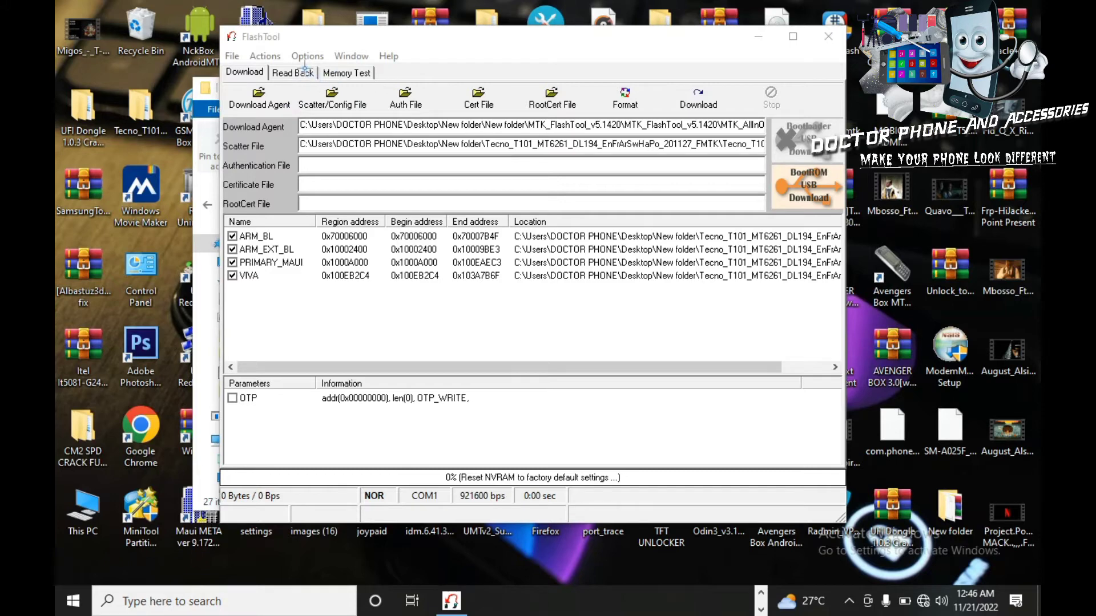
{"action": "mouse_move", "coordinate": [287, 57]}
{"action": "left_mouse_down"}
{"action": "mouse_move", "coordinate": [326, 71]}
{"action": "mouse_move", "coordinate": [330, 45]}
{"action": "mouse_move", "coordinate": [289, 45]}
{"action": "mouse_move", "coordinate": [299, 72]}
{"action": "left_mouse_up"}
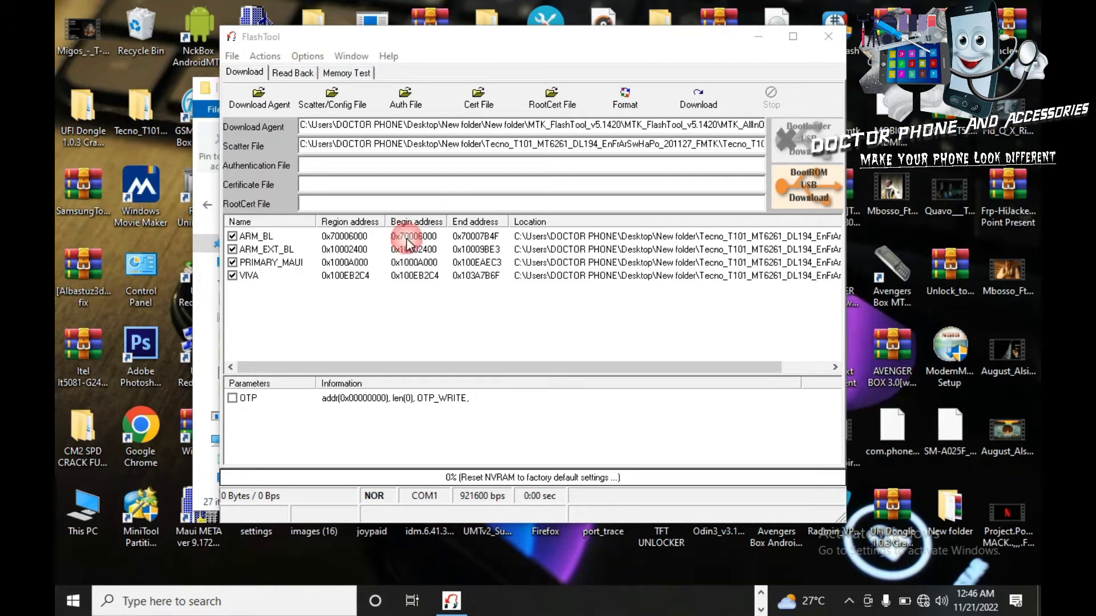
{"action": "left_click", "coordinate": [308, 56]}
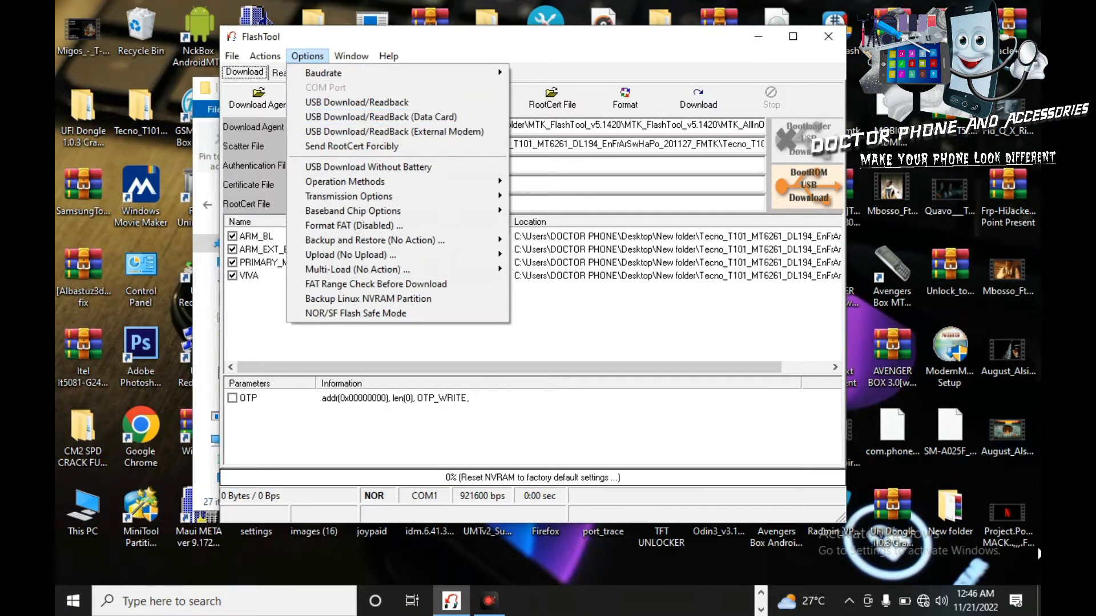
{"action": "left_click", "coordinate": [956, 540]}
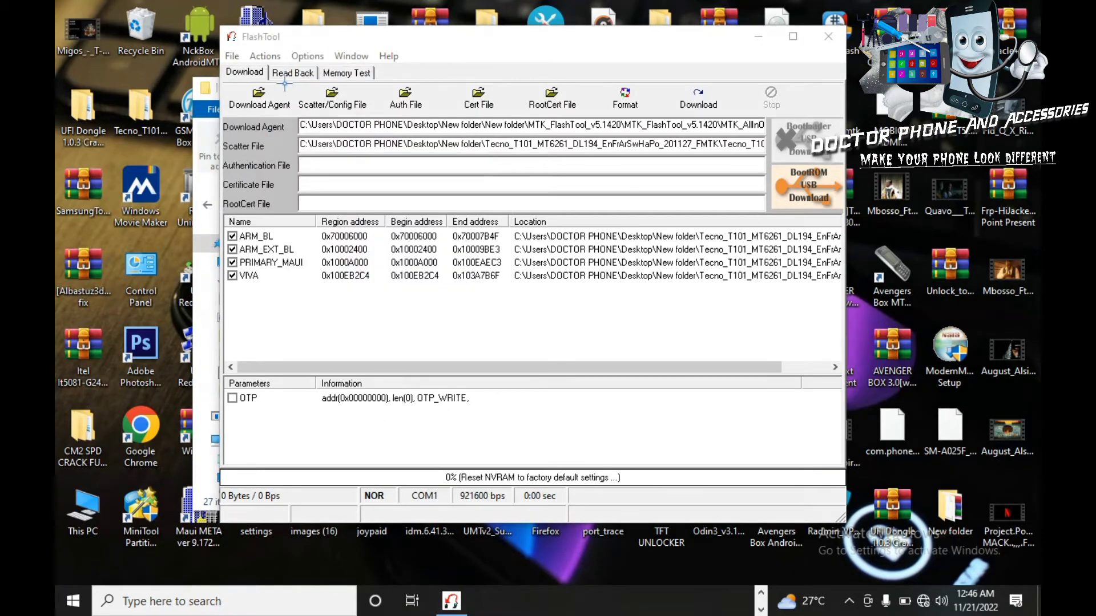
{"action": "mouse_move", "coordinate": [285, 53]}
{"action": "left_mouse_down"}
{"action": "mouse_move", "coordinate": [324, 59]}
{"action": "mouse_move", "coordinate": [328, 50]}
{"action": "mouse_move", "coordinate": [288, 55]}
{"action": "left_mouse_up"}
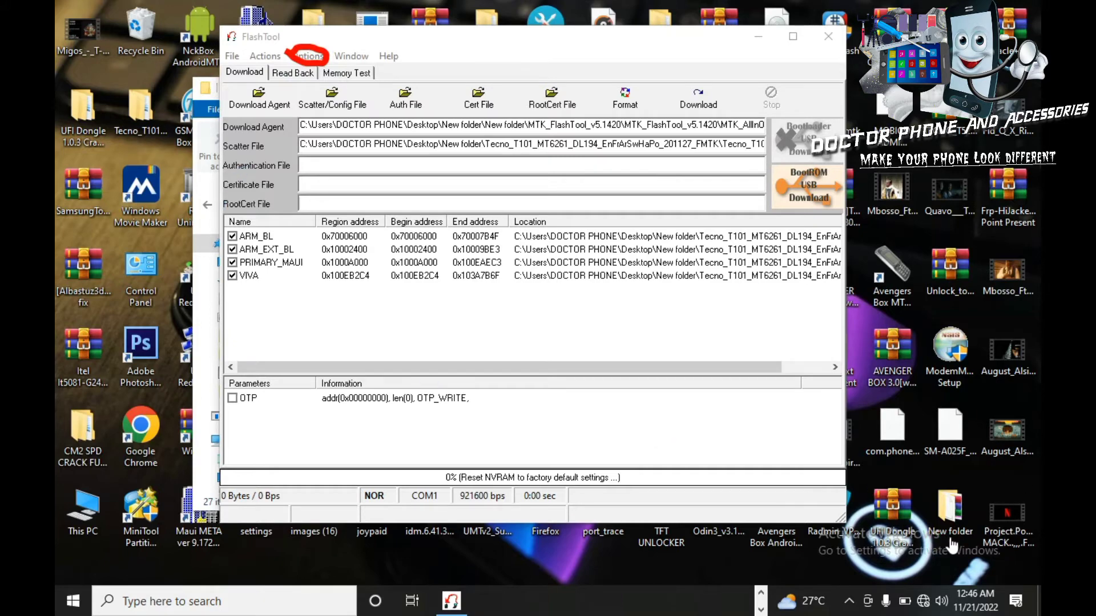
{"action": "key", "text": "Escape"}
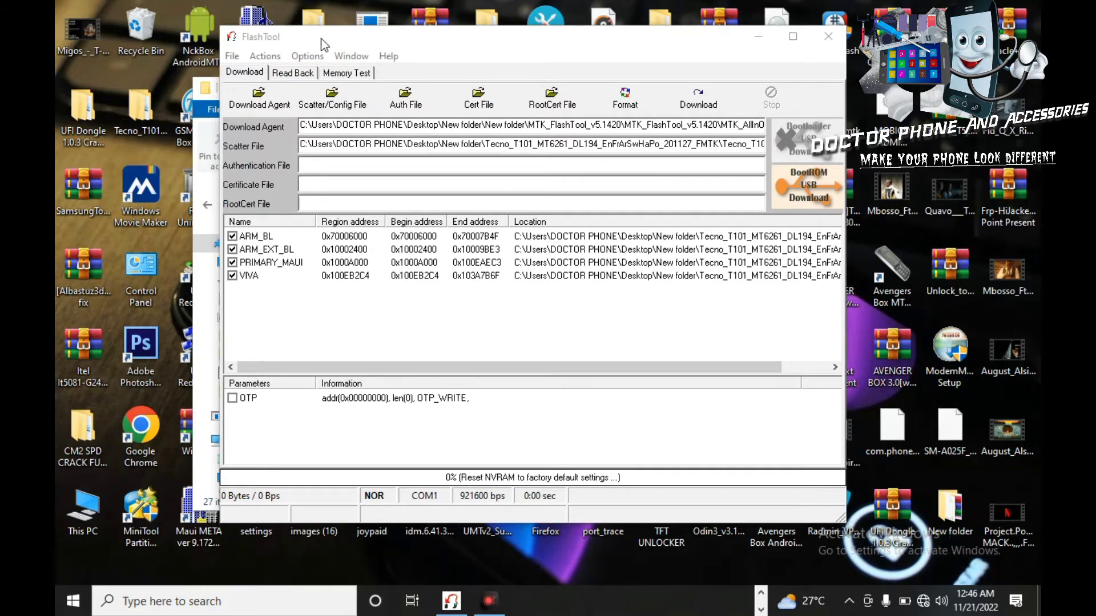
Enable the USB Download/Readback option and check that it is ticked
{"action": "left_click", "coordinate": [308, 57]}
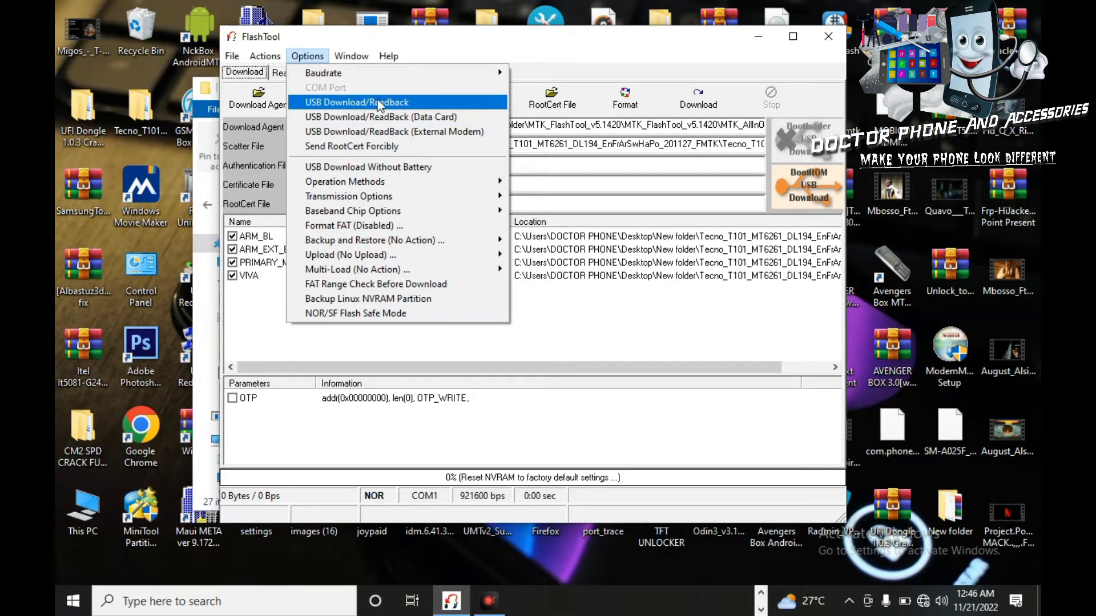
{"action": "left_click", "coordinate": [294, 103]}
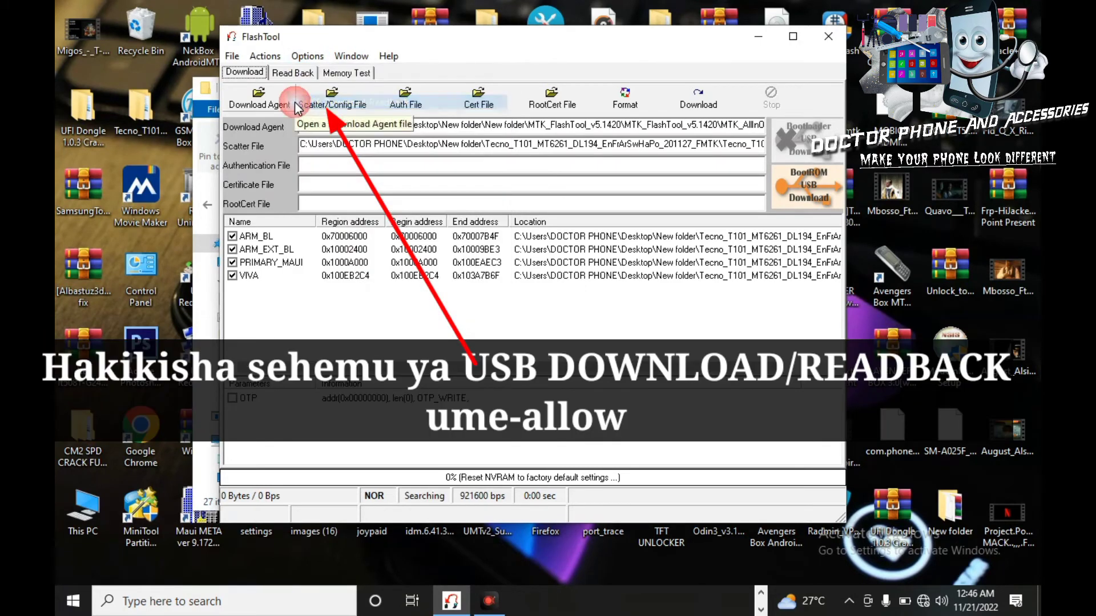
{"action": "left_click", "coordinate": [306, 55]}
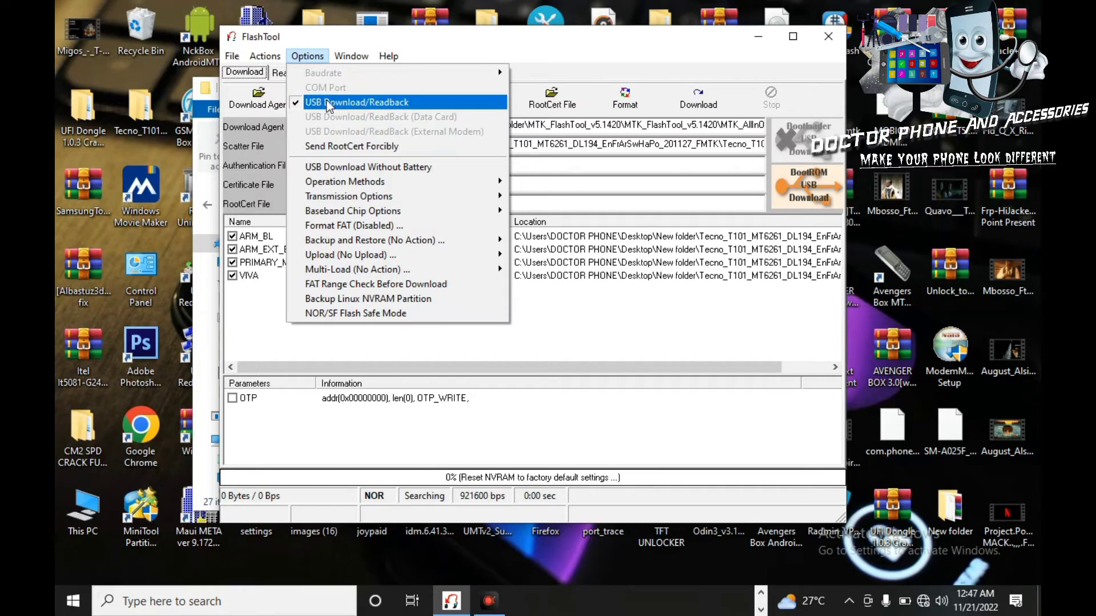
{"action": "left_click", "coordinate": [362, 39]}
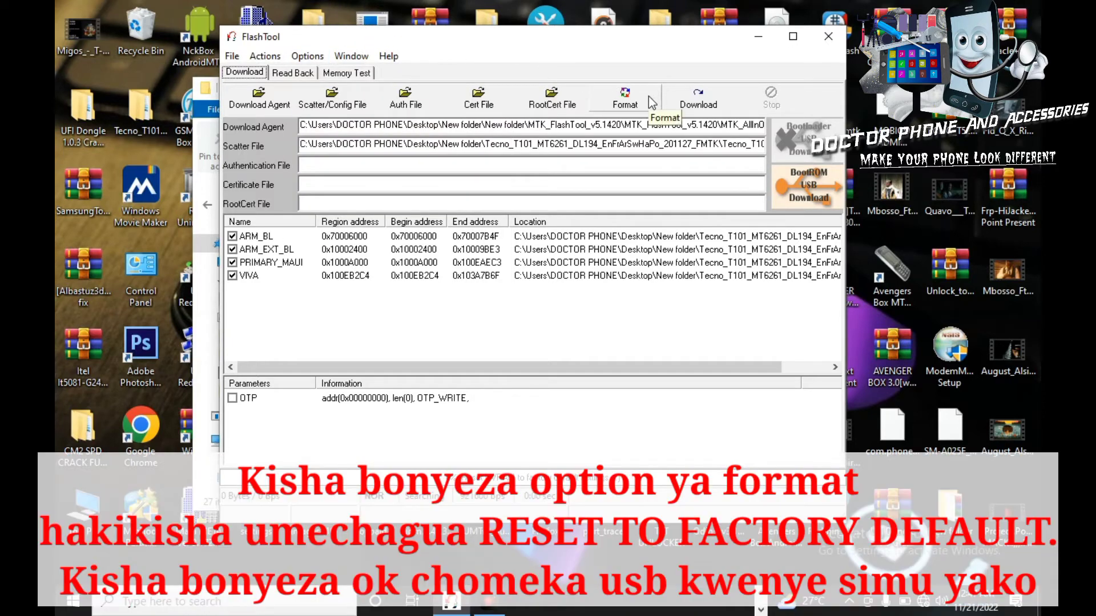
Start formatting the phone with the Reset to Factory Default option over USB
{"action": "left_click", "coordinate": [611, 97]}
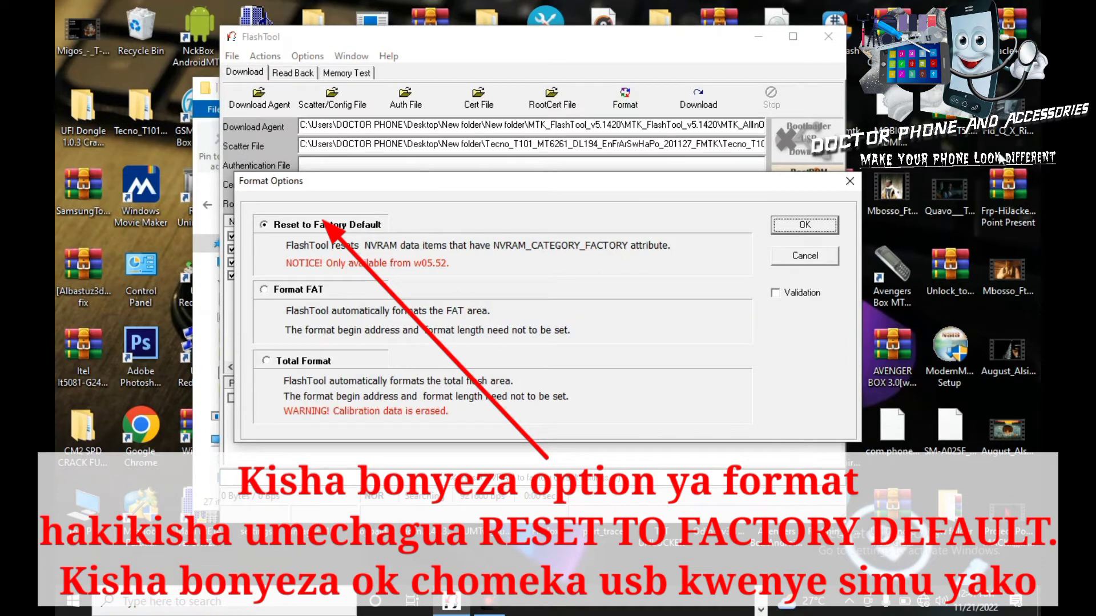
{"action": "left_click", "coordinate": [805, 225]}
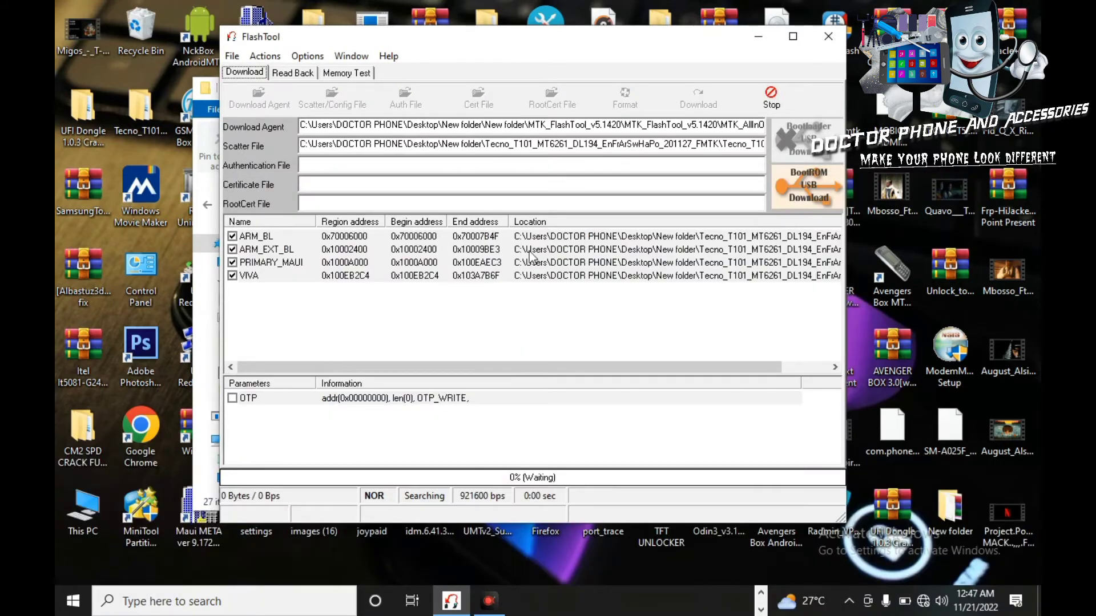